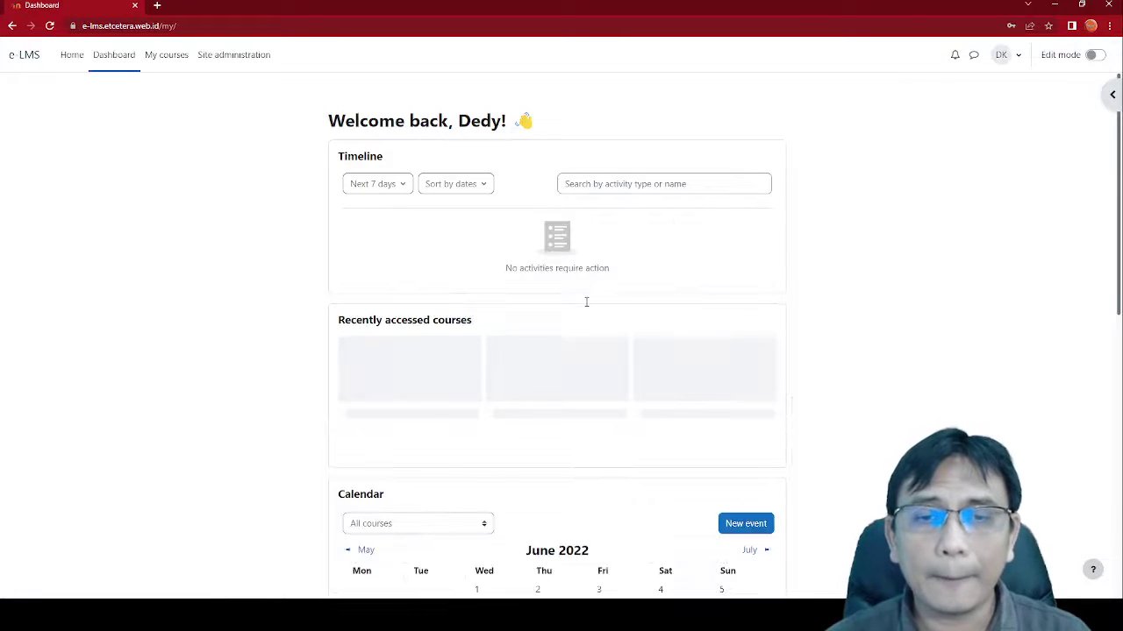
Step: Open the Moodle Demo Course and turn on edit mode
{"action": "left_click", "coordinate": [441, 426]}
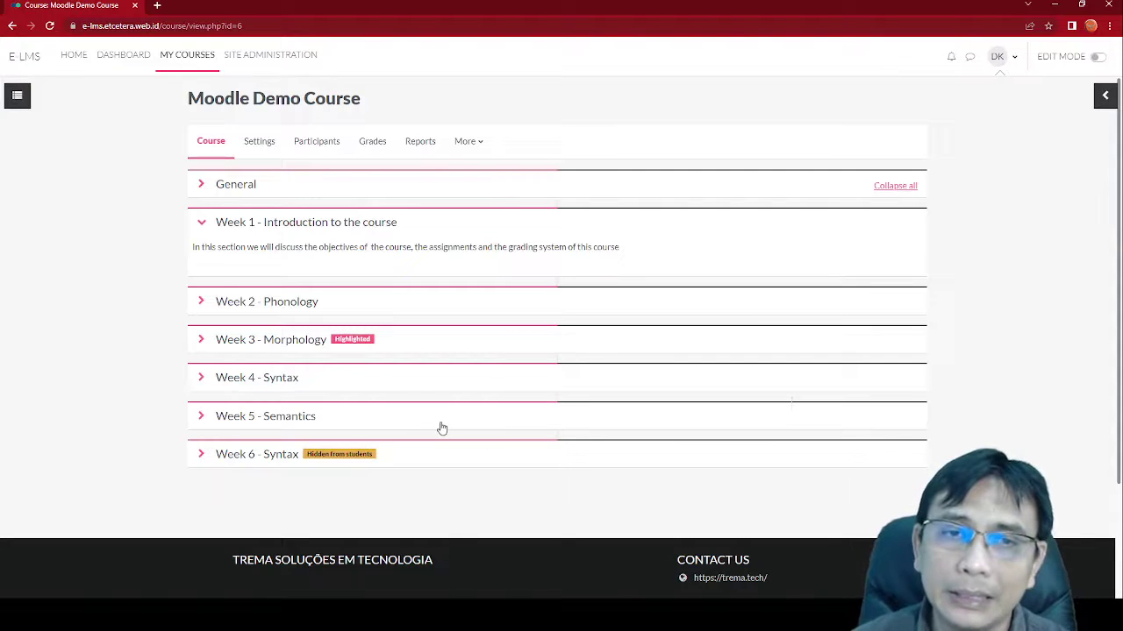
{"action": "left_click", "coordinate": [1100, 58]}
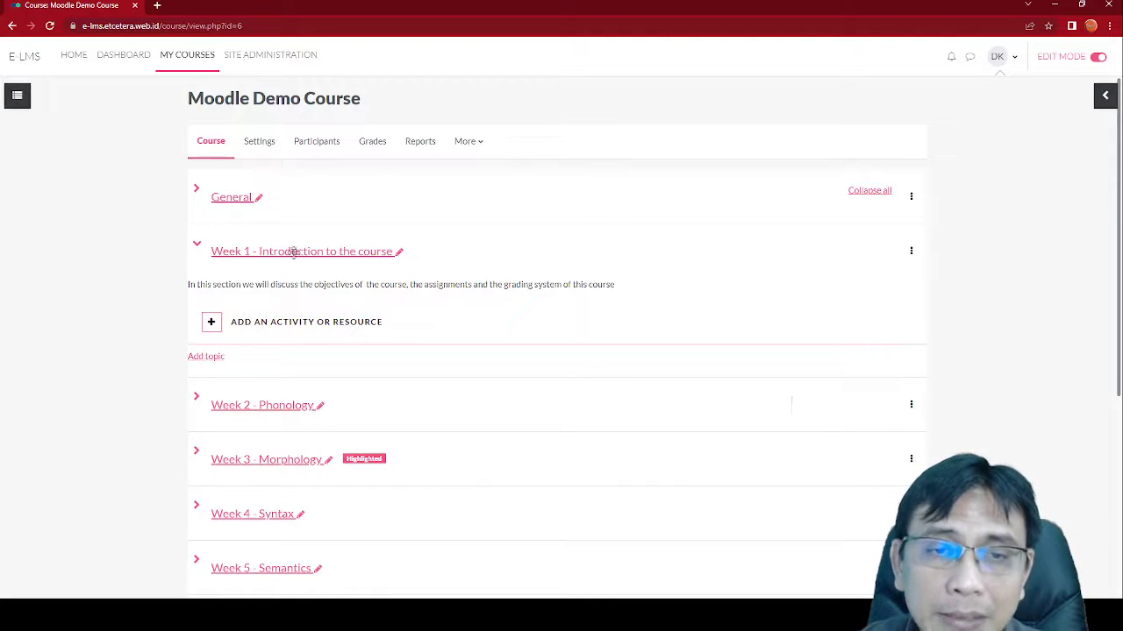
Step: Start adding a File resource to the Week 1 - Introduction to the course section
{"action": "left_click", "coordinate": [340, 327]}
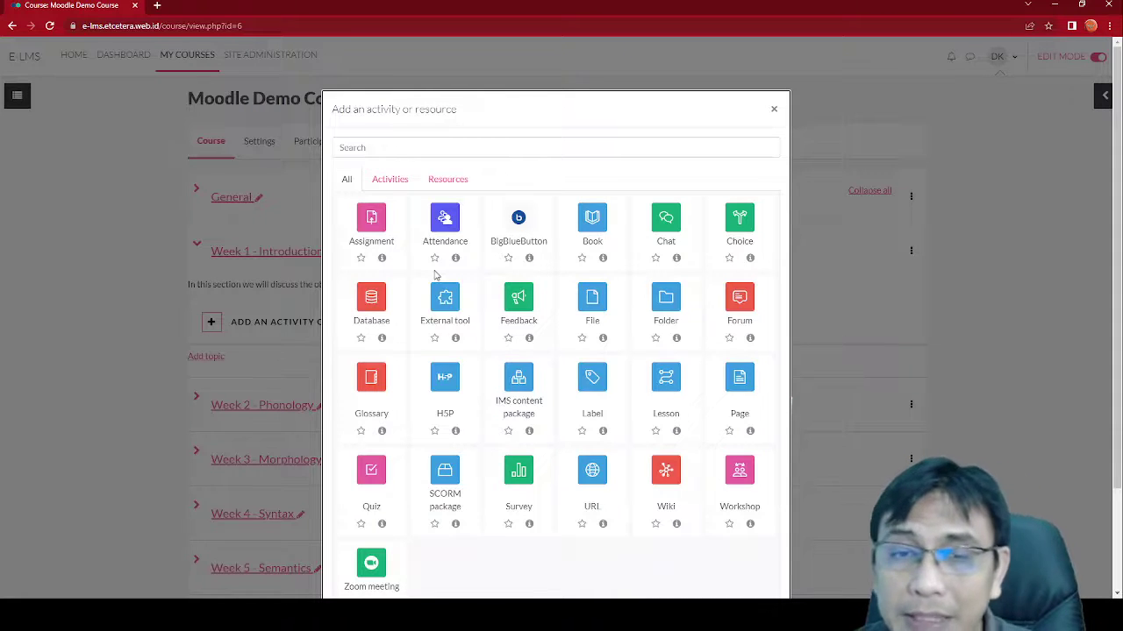
{"action": "left_click", "coordinate": [399, 180]}
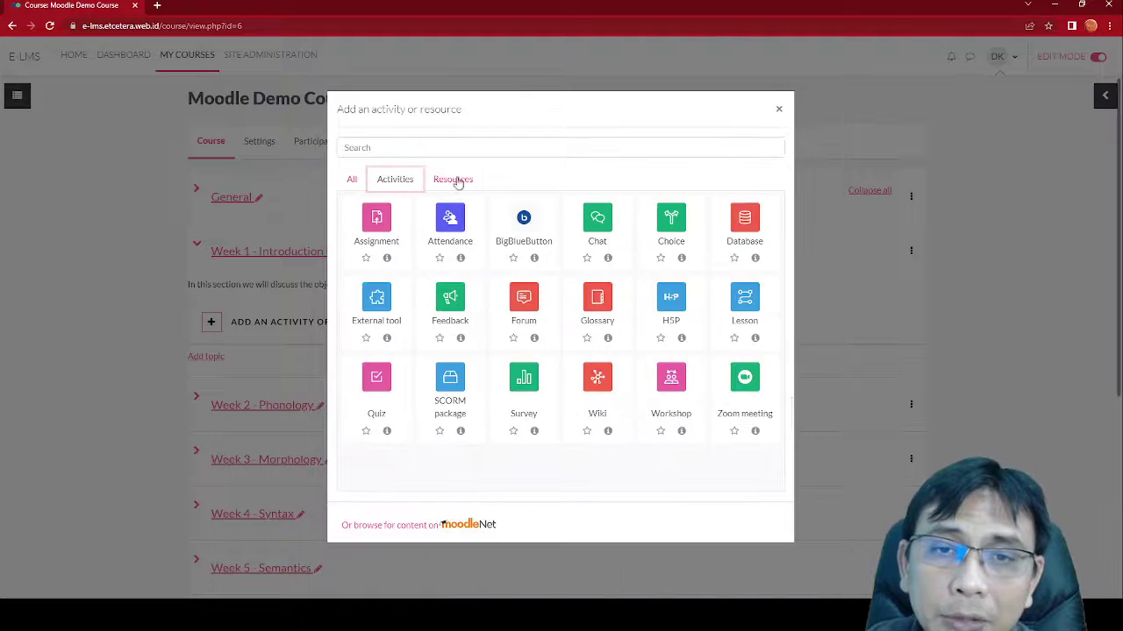
{"action": "left_click", "coordinate": [458, 180]}
{"action": "left_click", "coordinate": [401, 189]}
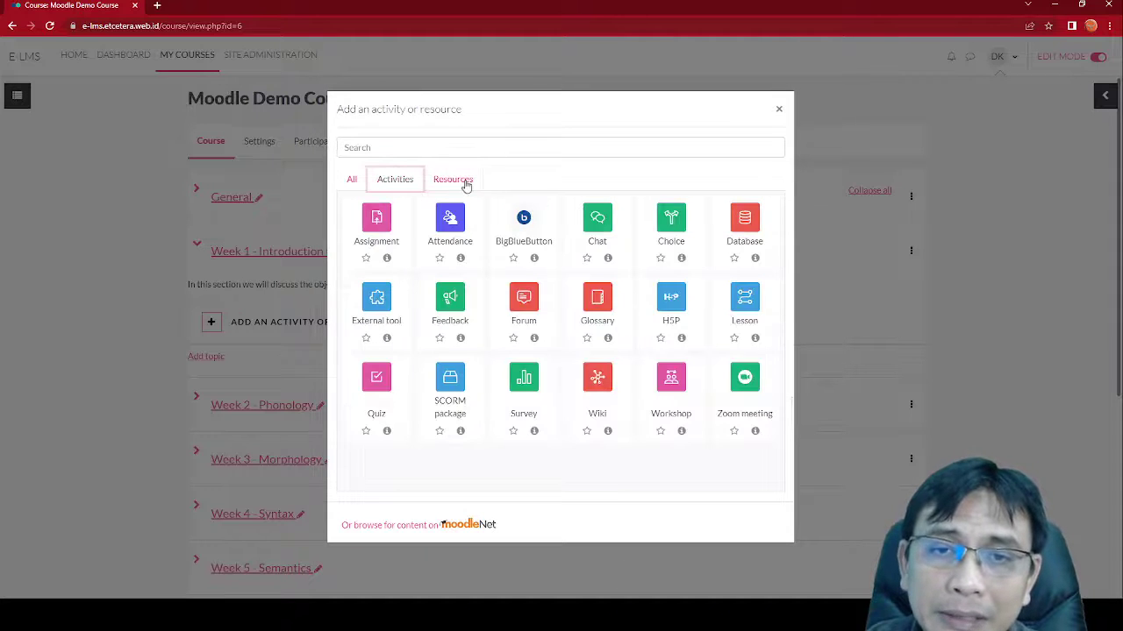
{"action": "left_click", "coordinate": [465, 181]}
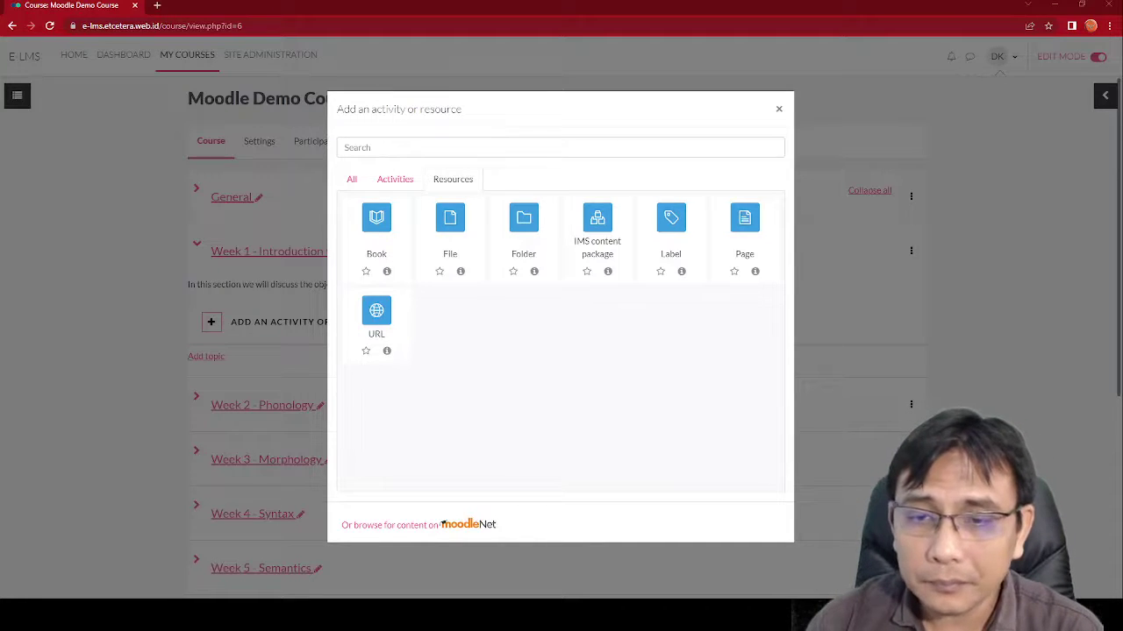
{"action": "left_click", "coordinate": [454, 230]}
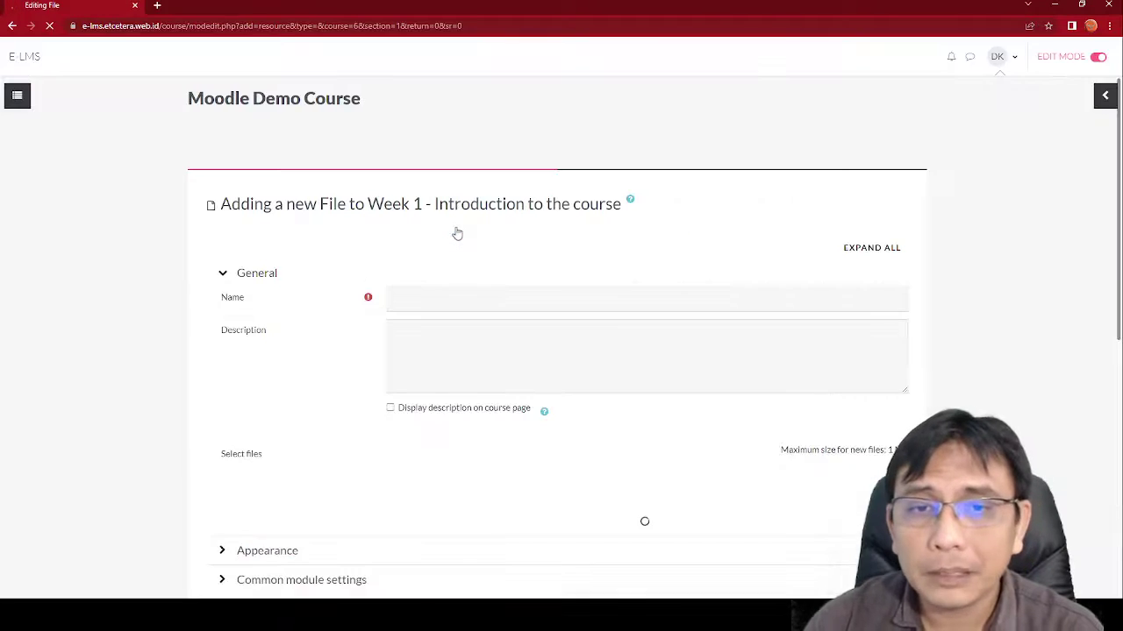
Step: Name the new file resource Material 1 and enter the description "Introduction to phonology"
{"action": "left_click", "coordinate": [465, 303]}
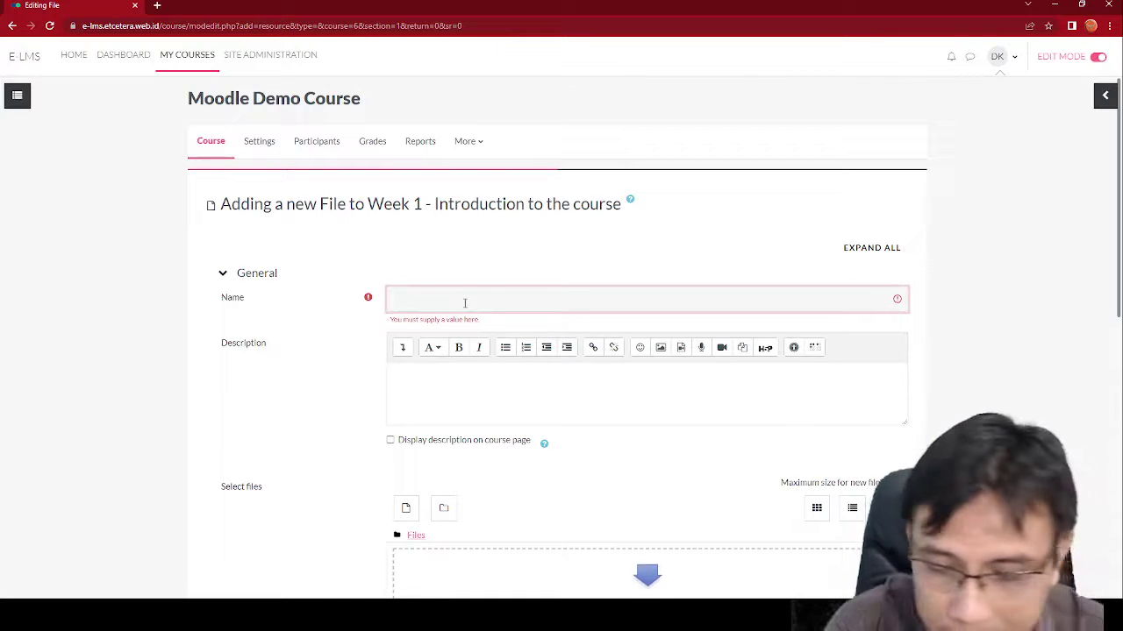
{"action": "type", "text": "Material 1"}
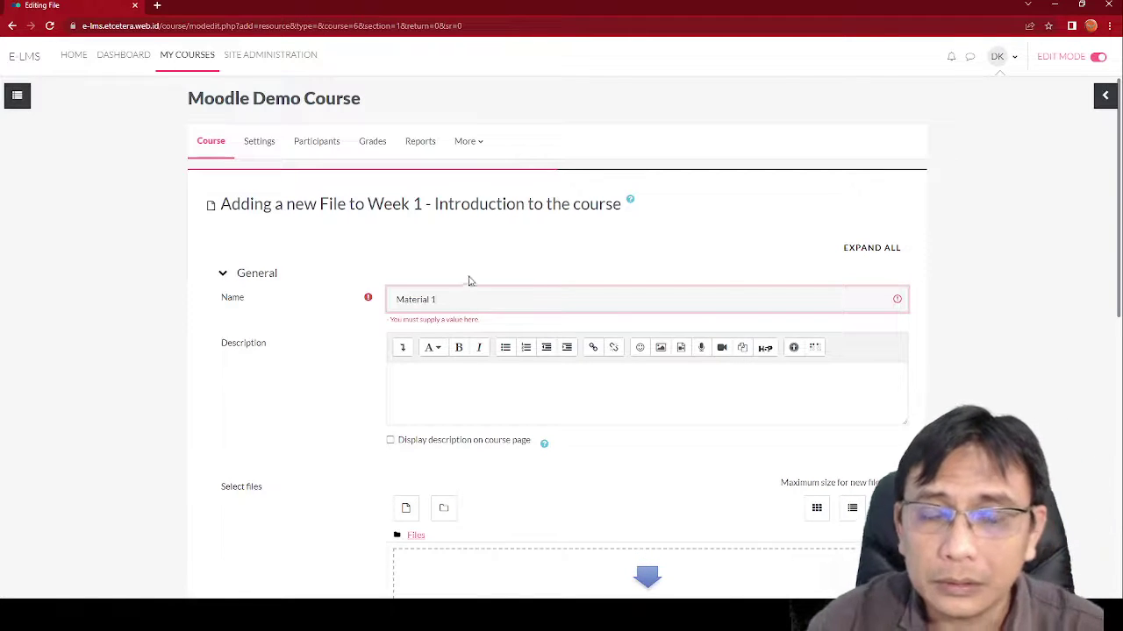
{"action": "left_click", "coordinate": [647, 402]}
{"action": "scroll", "coordinate": [631, 368], "scroll_direction": "down", "scroll_amount": 2}
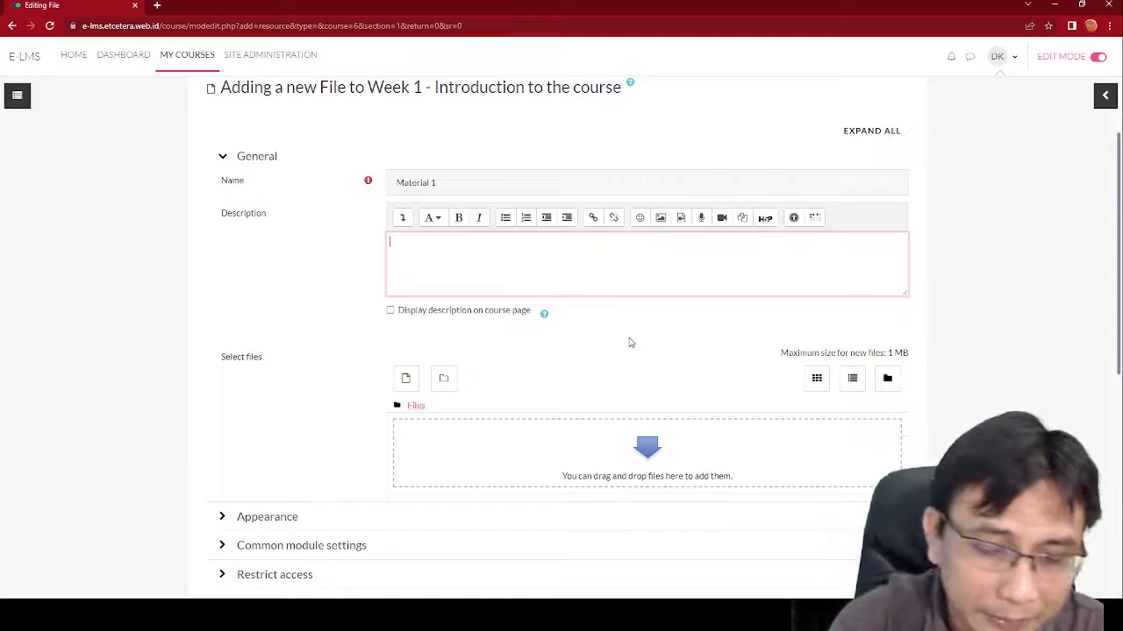
{"action": "type", "text": "Introduction"}
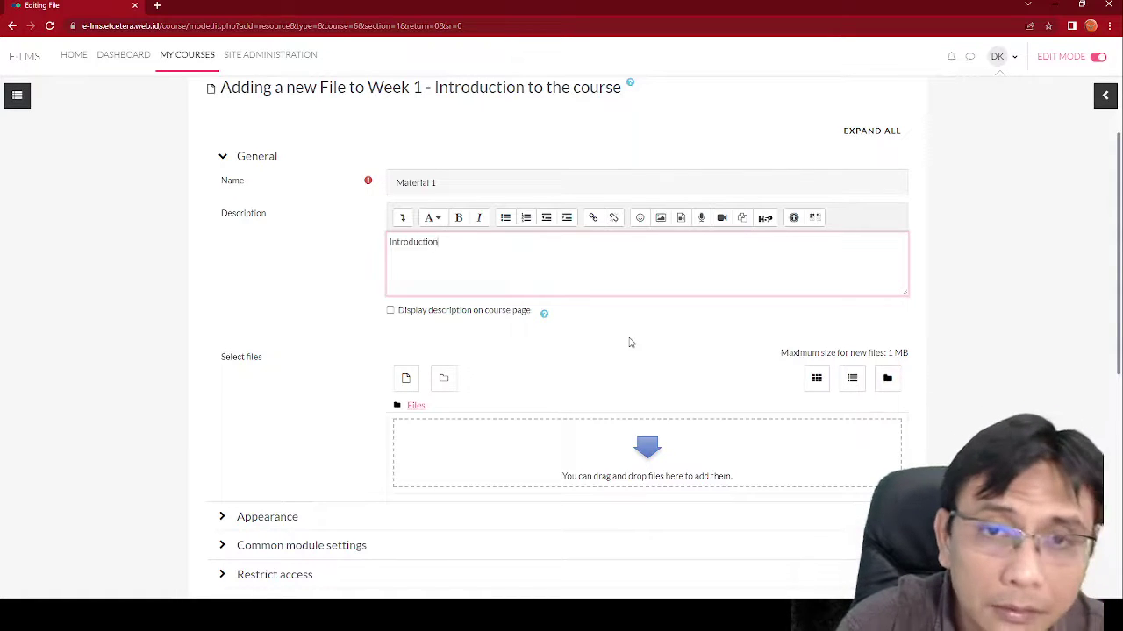
{"action": "type", "text": " to "}
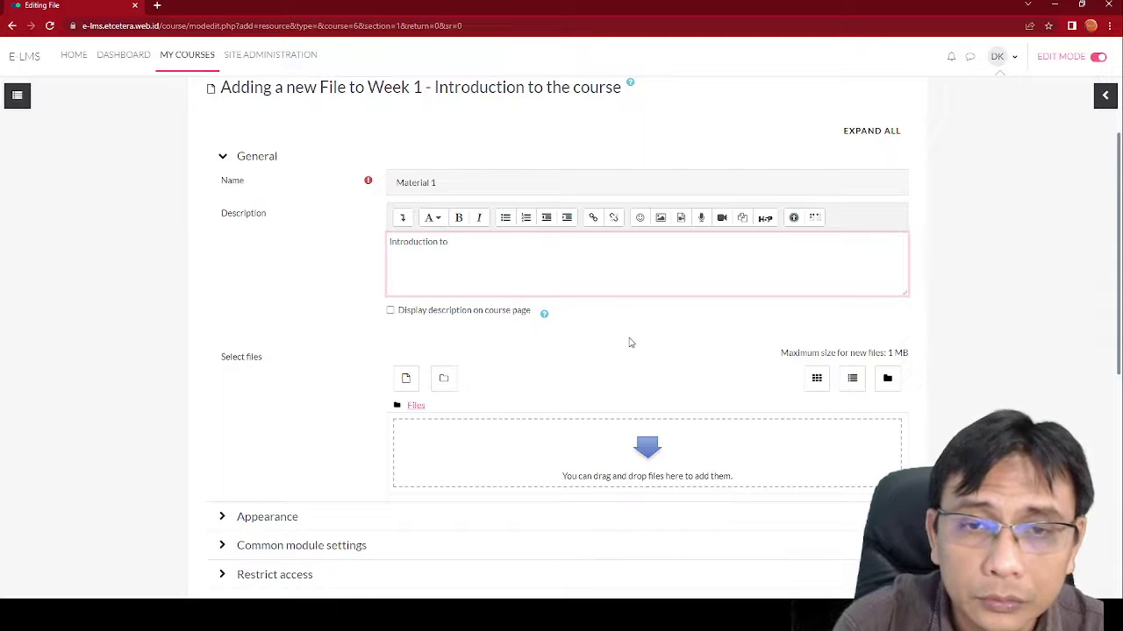
{"action": "type", "text": "phonolo"}
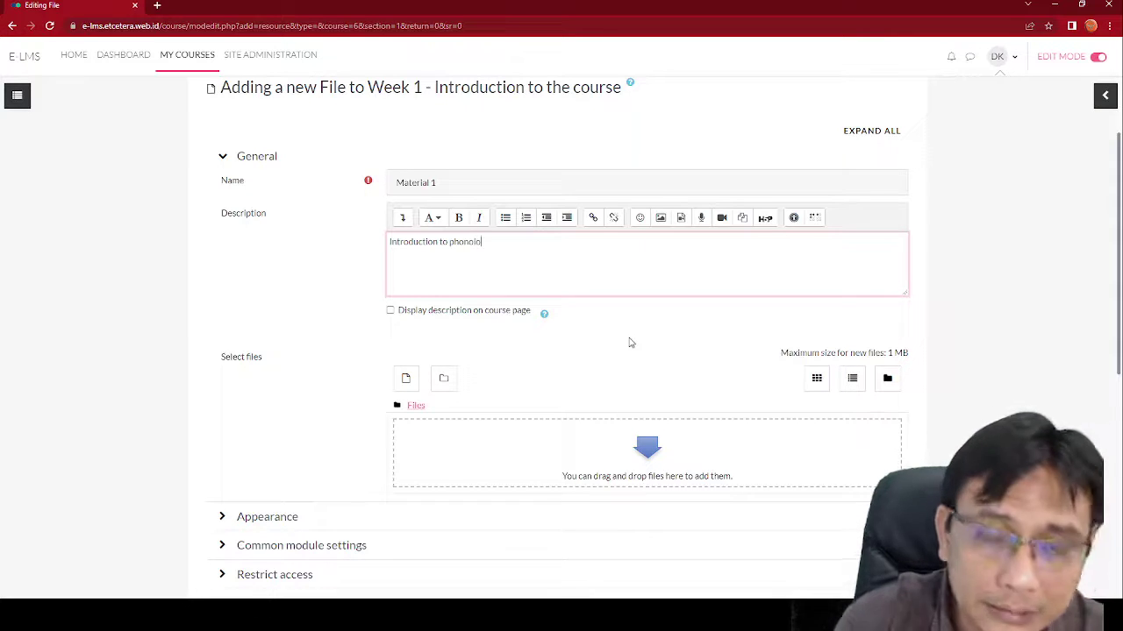
{"action": "type", "text": "gy"}
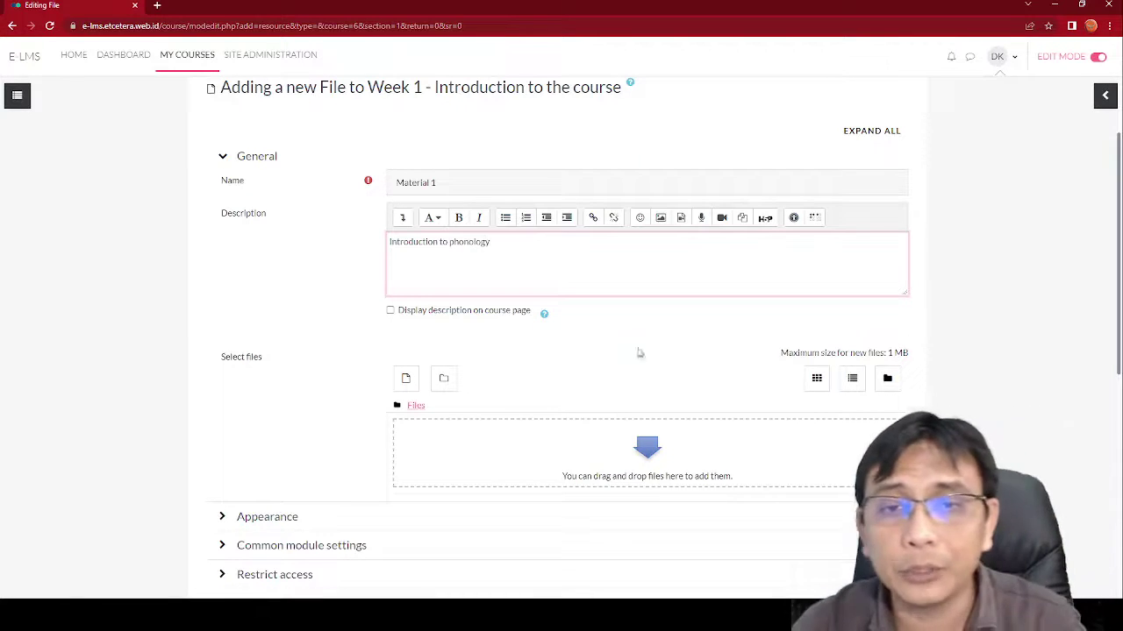
Step: Upload K17_ING135.pdf from the computer as the resource's file
{"action": "scroll", "coordinate": [657, 413], "scroll_direction": "down", "scroll_amount": 2}
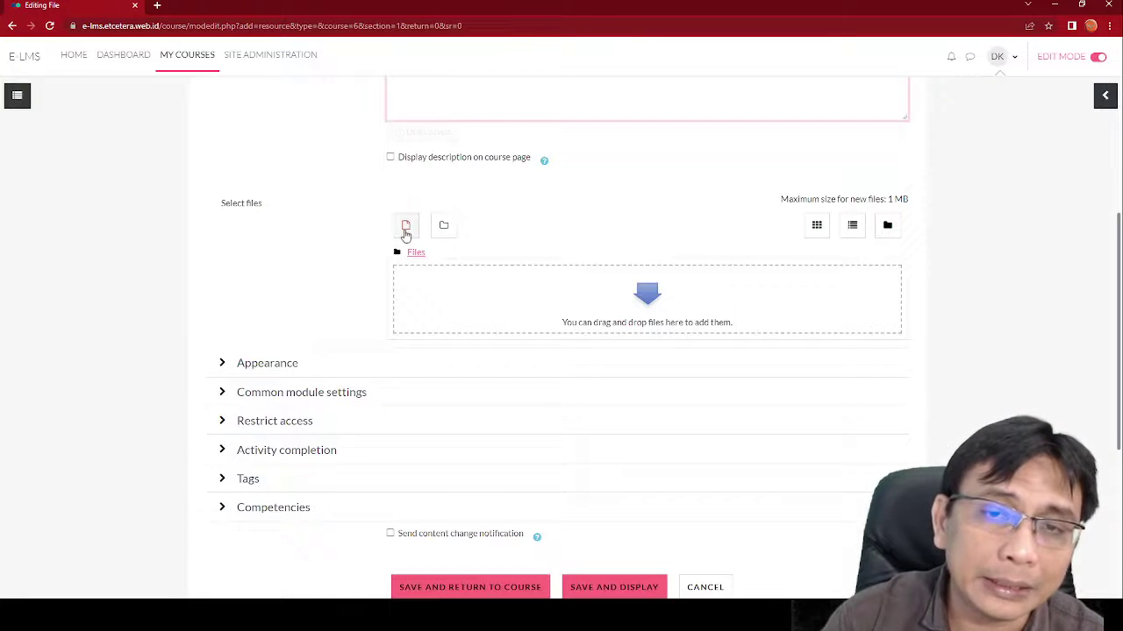
{"action": "left_click", "coordinate": [405, 211]}
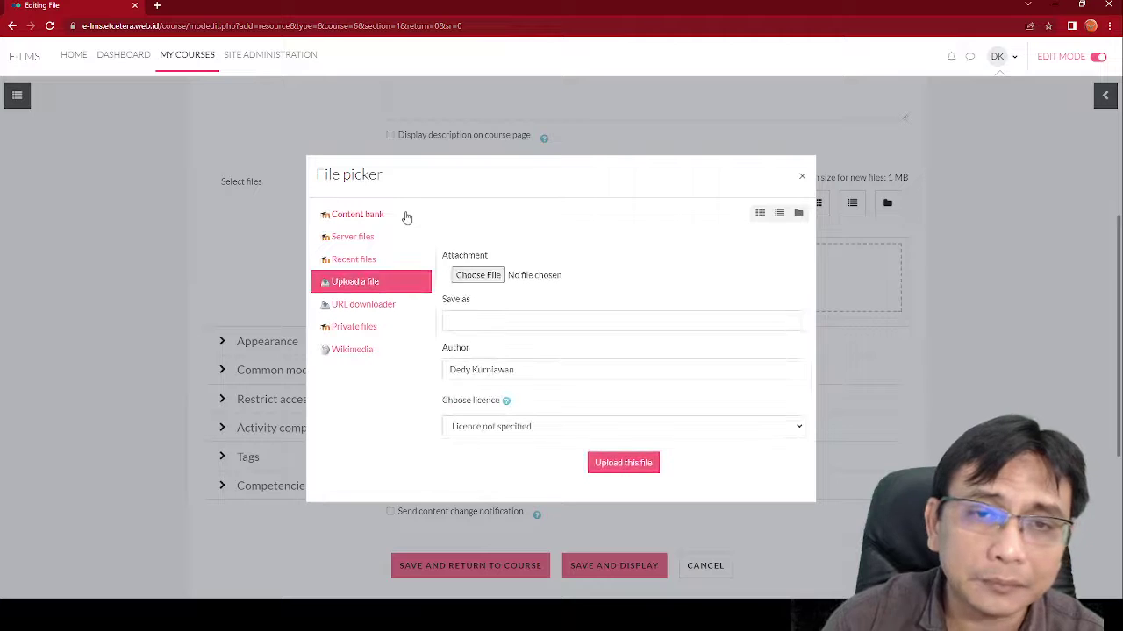
{"action": "left_click", "coordinate": [495, 275]}
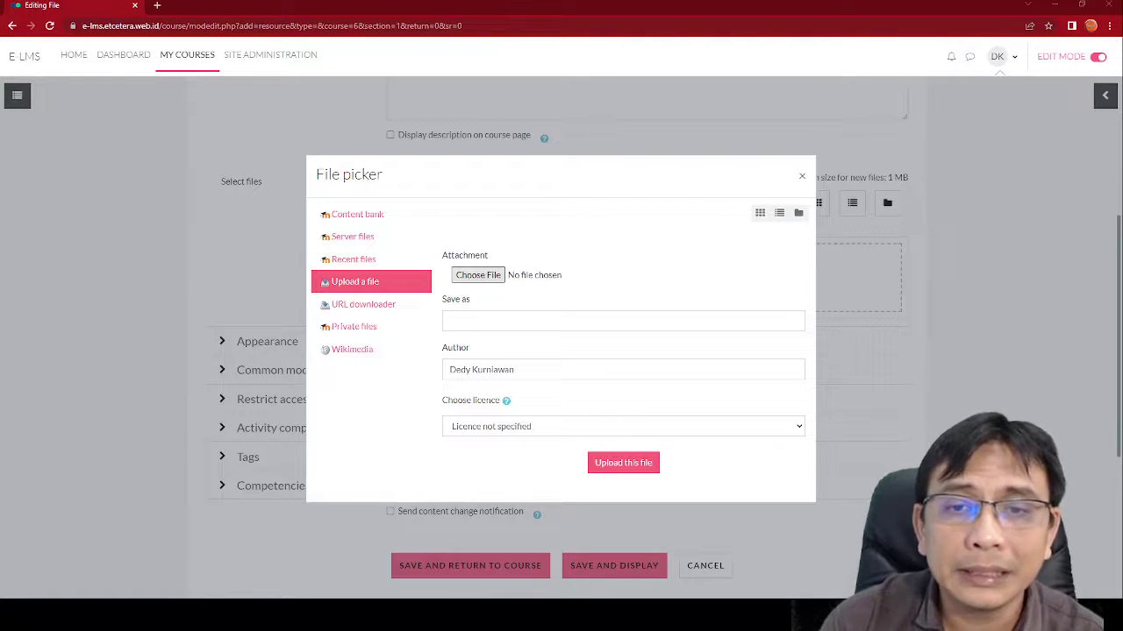
{"action": "double_click", "coordinate": [466, 298]}
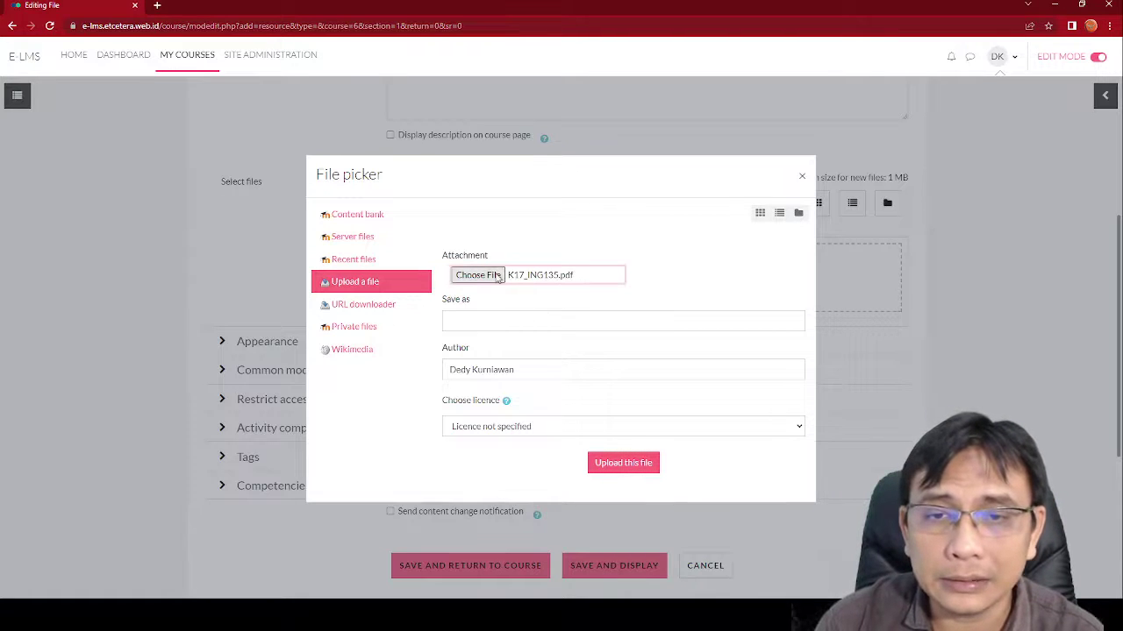
{"action": "left_click", "coordinate": [664, 296]}
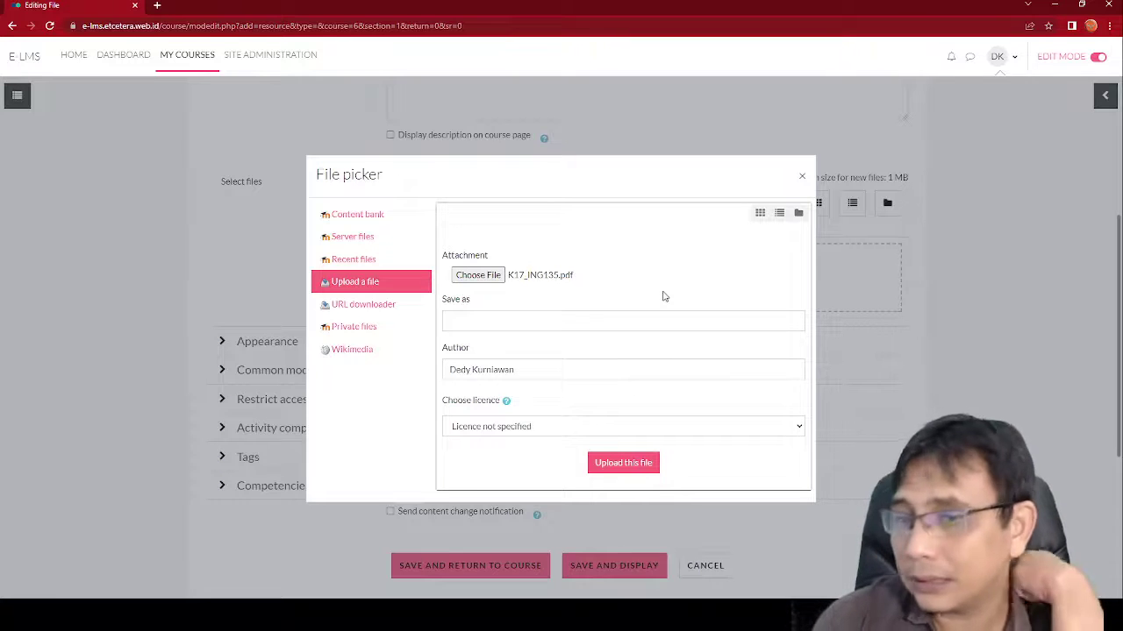
{"action": "left_click", "coordinate": [641, 463]}
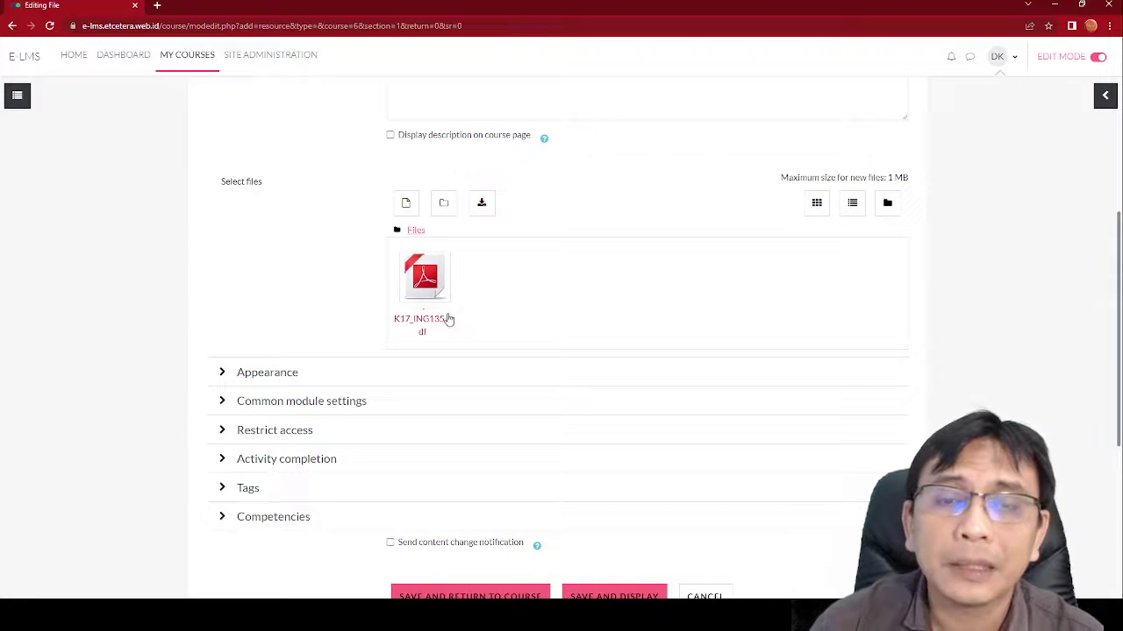
Step: Save the new file resource and return to the course page
{"action": "scroll", "coordinate": [355, 329], "scroll_direction": "down", "scroll_amount": 1}
{"action": "scroll", "coordinate": [355, 328], "scroll_direction": "down", "scroll_amount": 3}
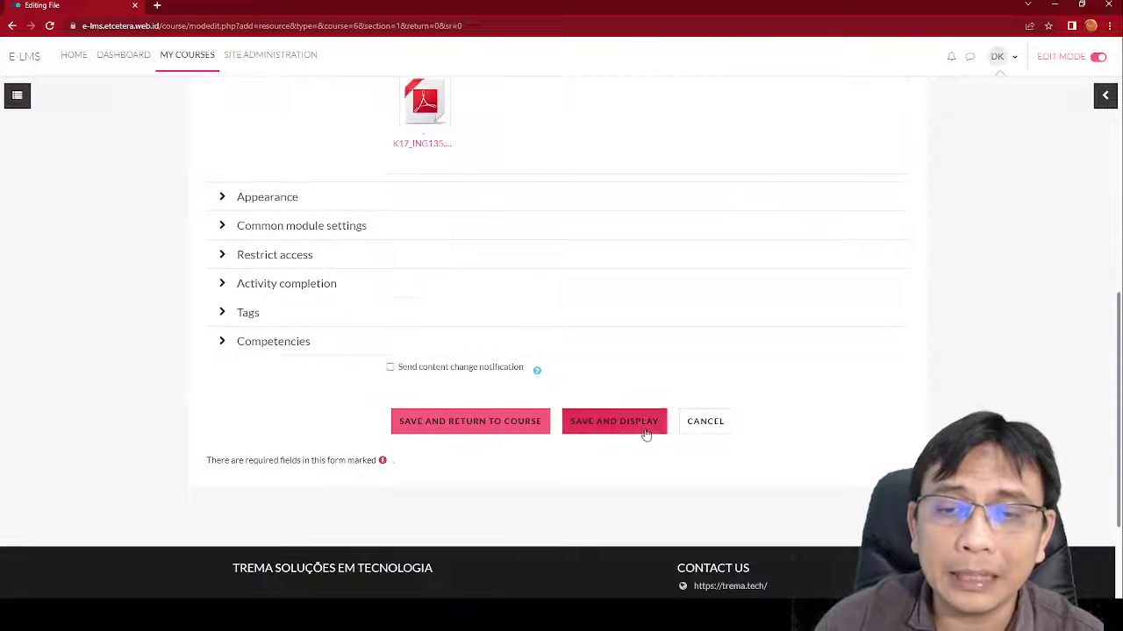
{"action": "left_click", "coordinate": [486, 424]}
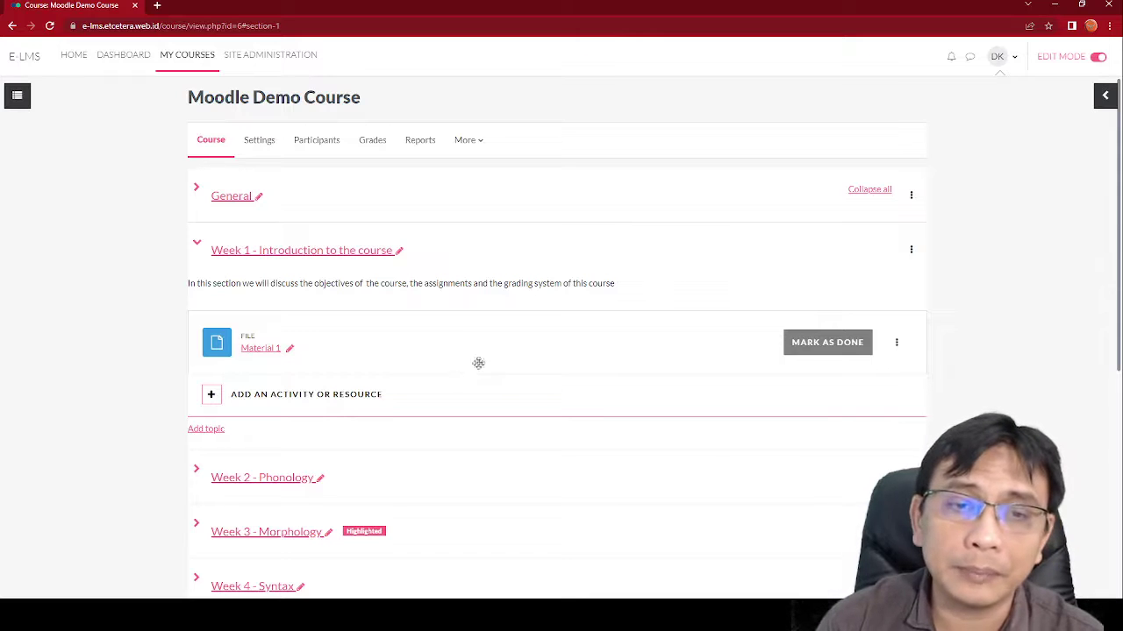
Step: View the Material 1 file in Week 1, and return to the course page
{"action": "left_click", "coordinate": [269, 350]}
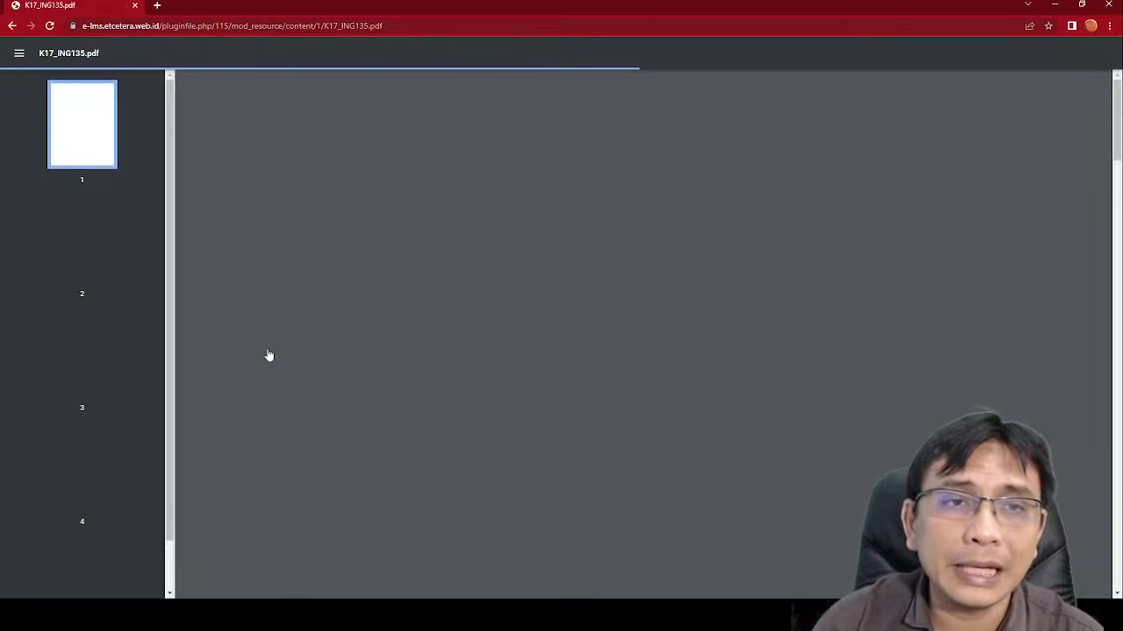
{"action": "left_click", "coordinate": [13, 26]}
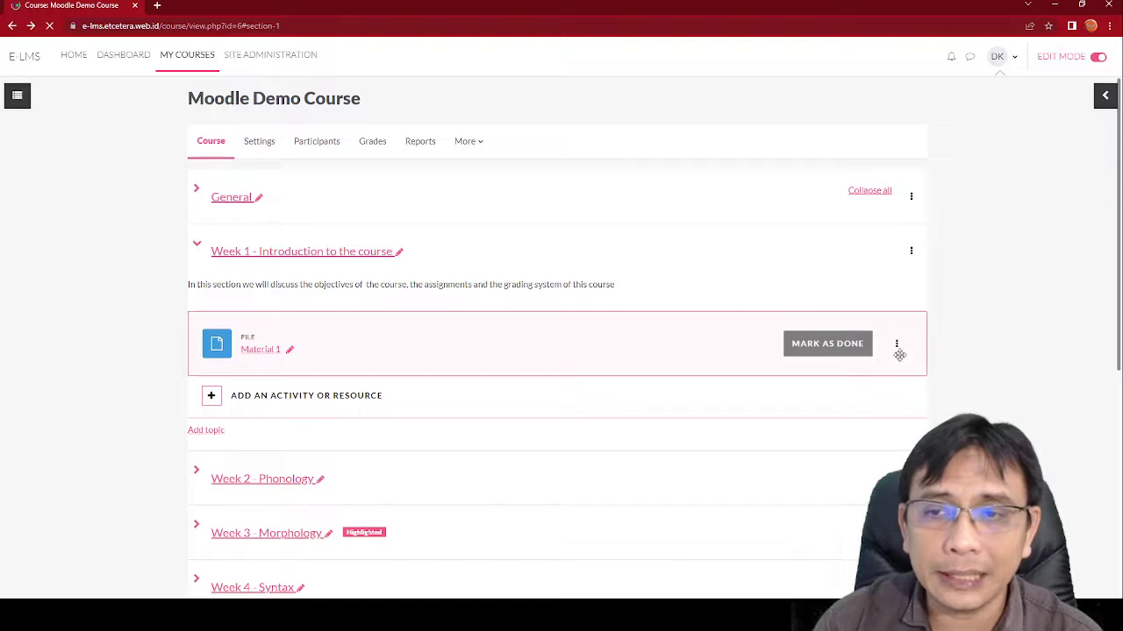
Step: Open the settings of Material 1 for editing and expand its Appearance options
{"action": "left_click", "coordinate": [896, 345]}
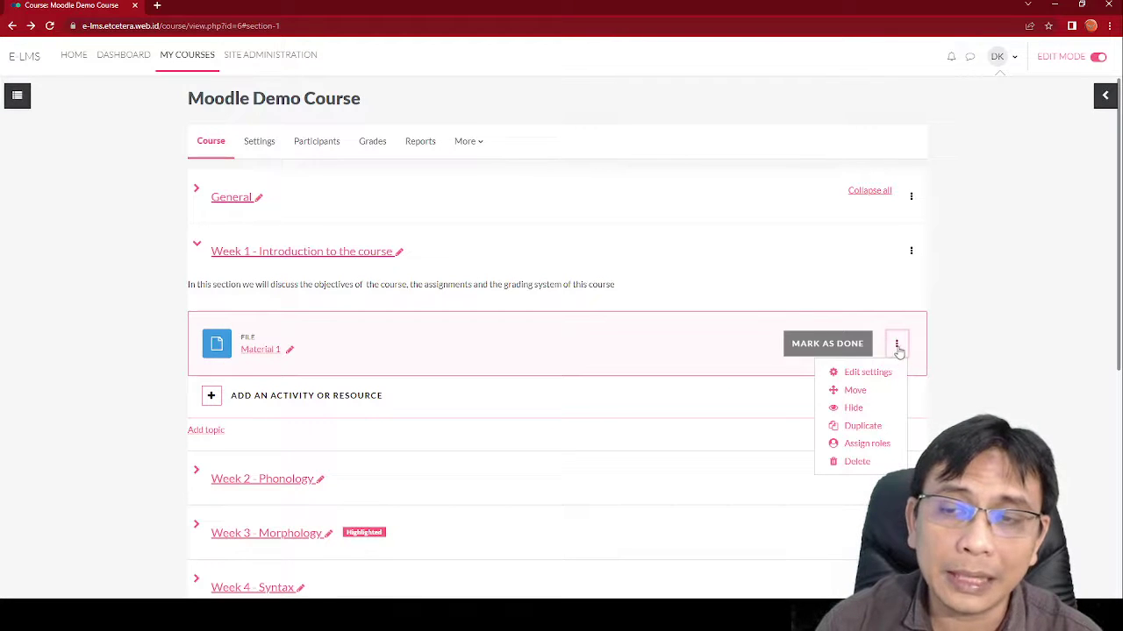
{"action": "left_click", "coordinate": [894, 374]}
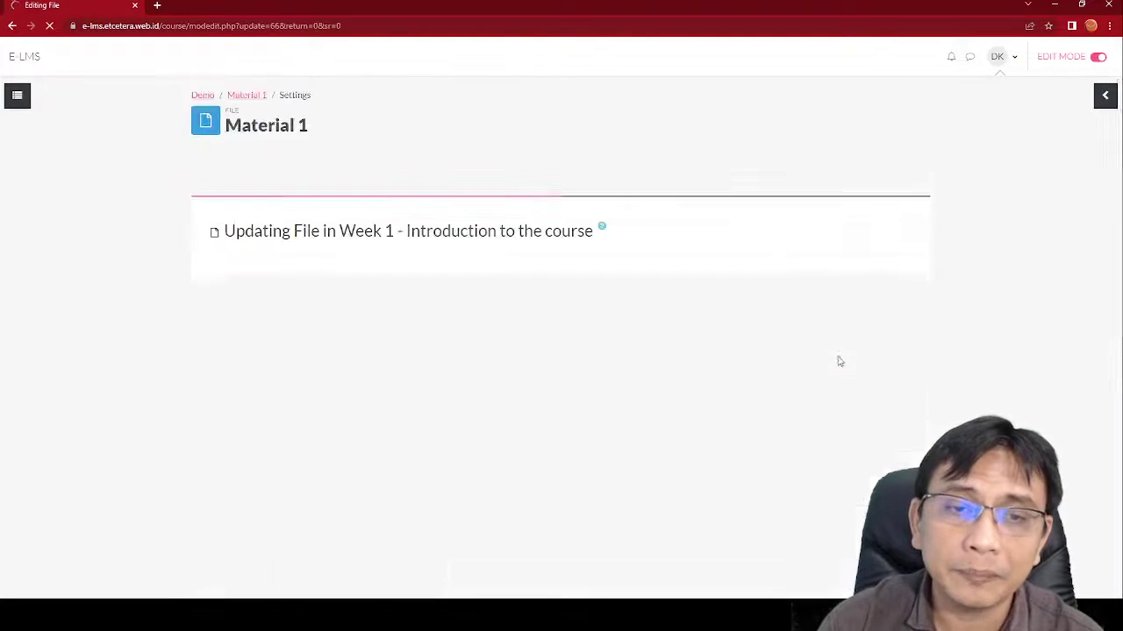
{"action": "scroll", "coordinate": [838, 357], "scroll_direction": "down", "scroll_amount": 5}
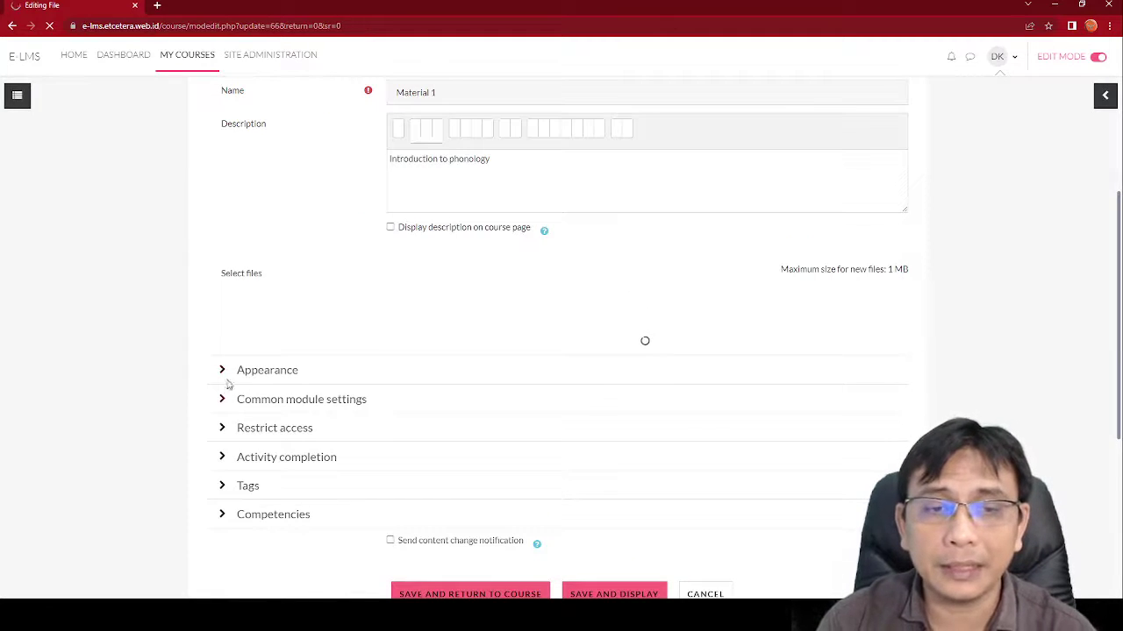
{"action": "left_click", "coordinate": [230, 376]}
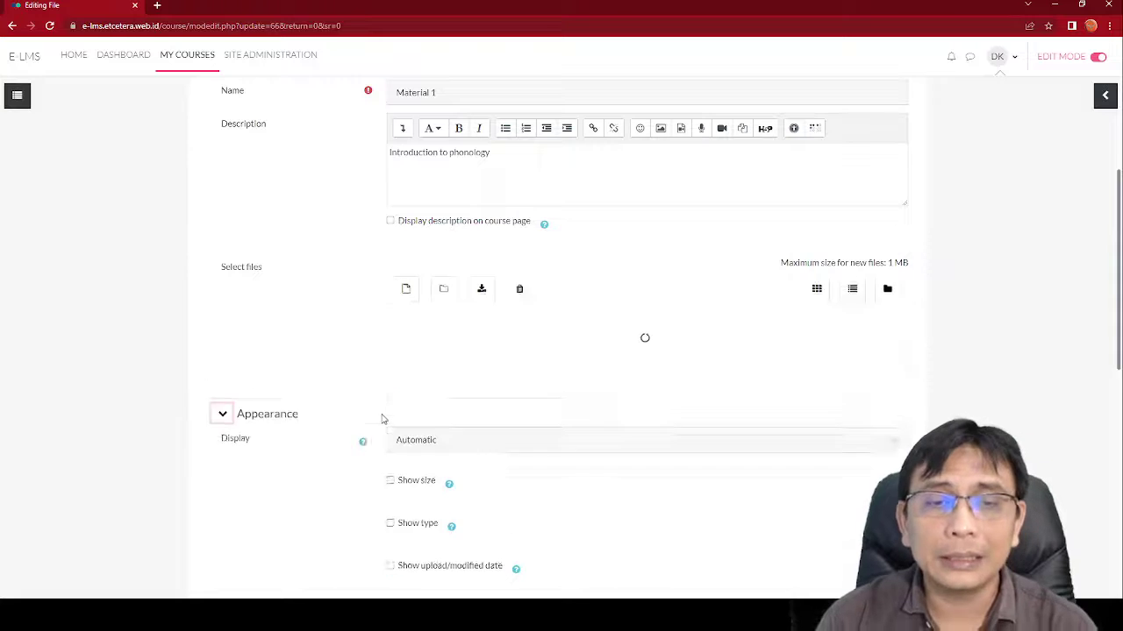
{"action": "scroll", "coordinate": [381, 419], "scroll_direction": "down", "scroll_amount": 1}
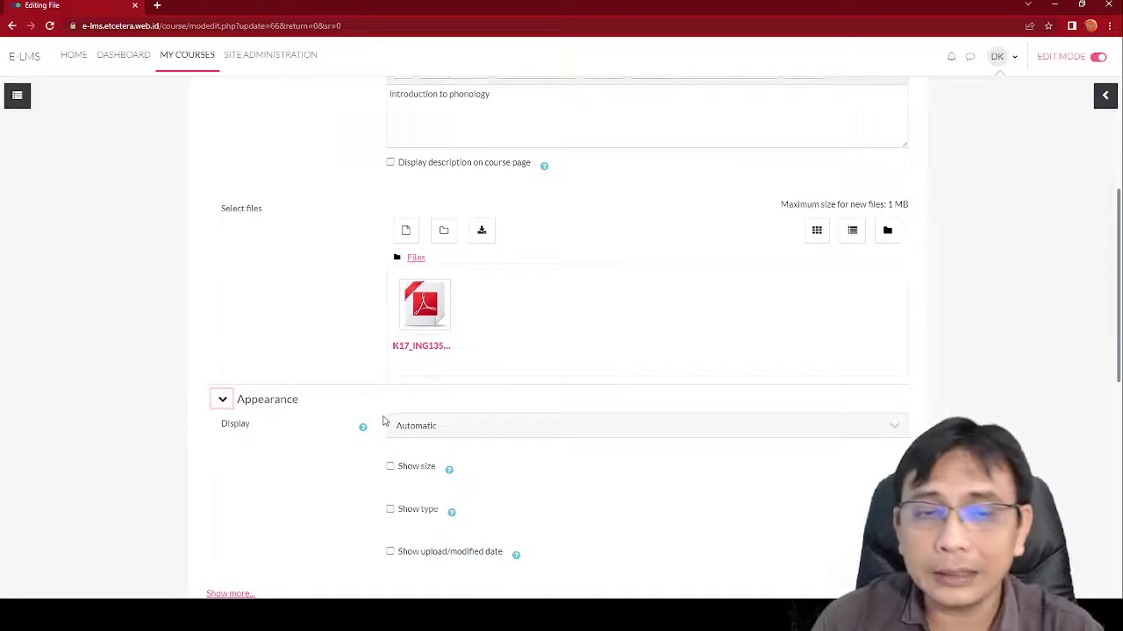
{"action": "scroll", "coordinate": [382, 419], "scroll_direction": "down", "scroll_amount": 1}
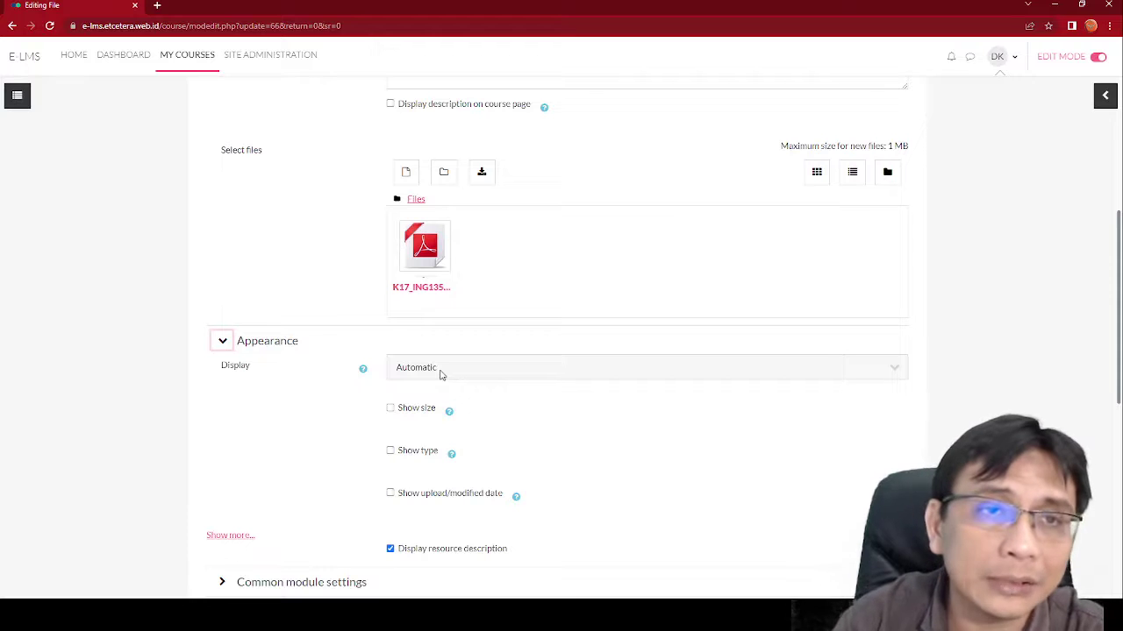
Step: Try the Force download and Open options for how the file is displayed
{"action": "left_click", "coordinate": [441, 374]}
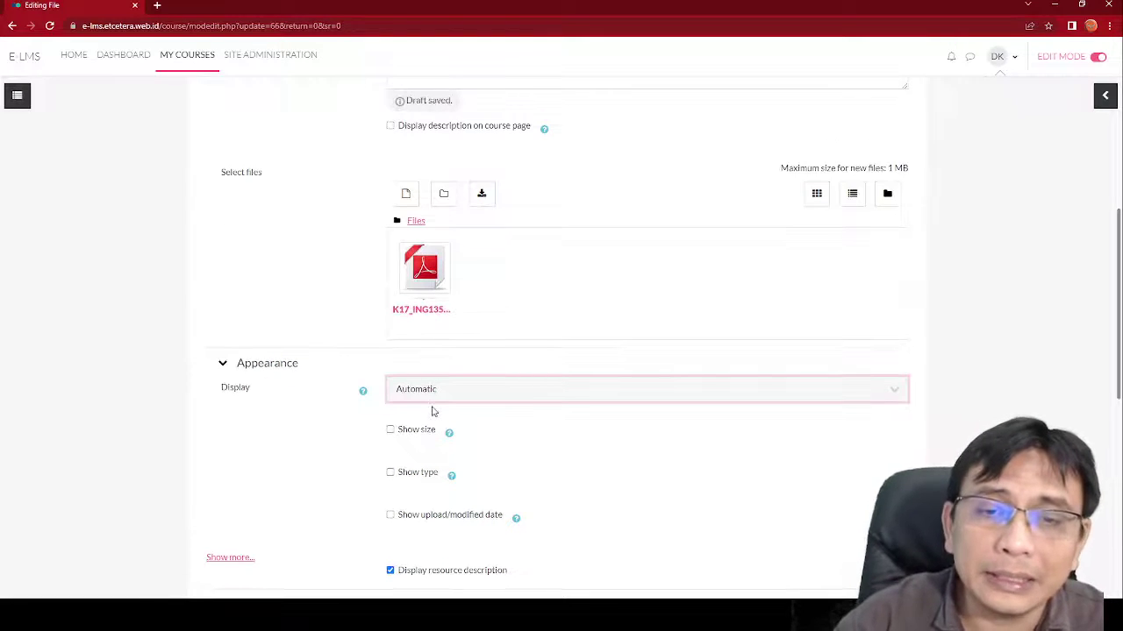
{"action": "left_click", "coordinate": [438, 434]}
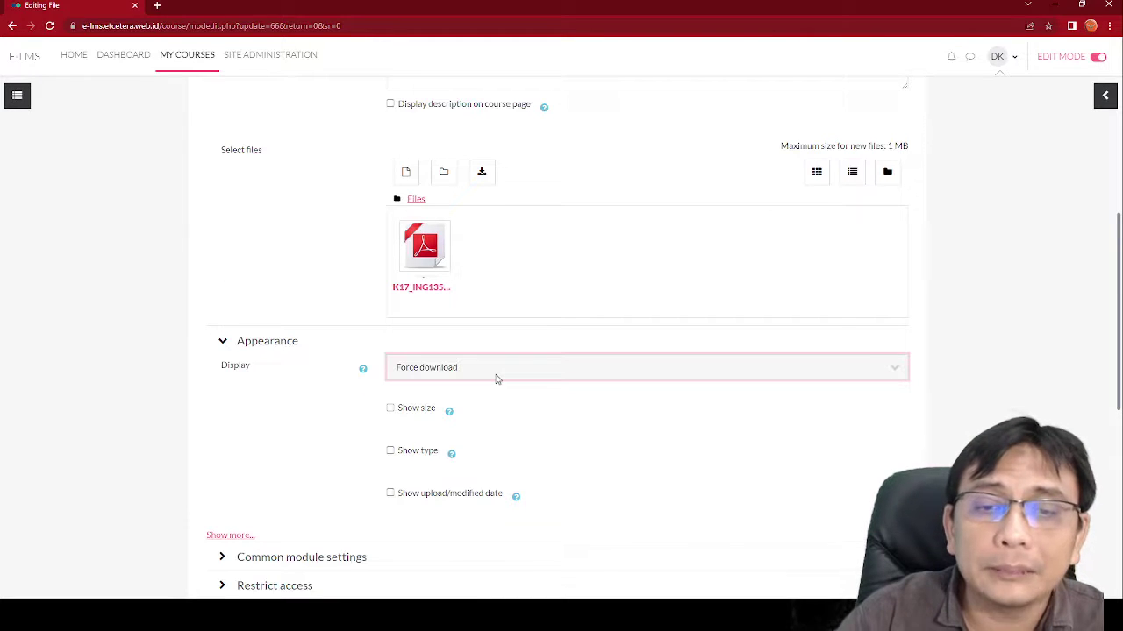
{"action": "left_click", "coordinate": [465, 430]}
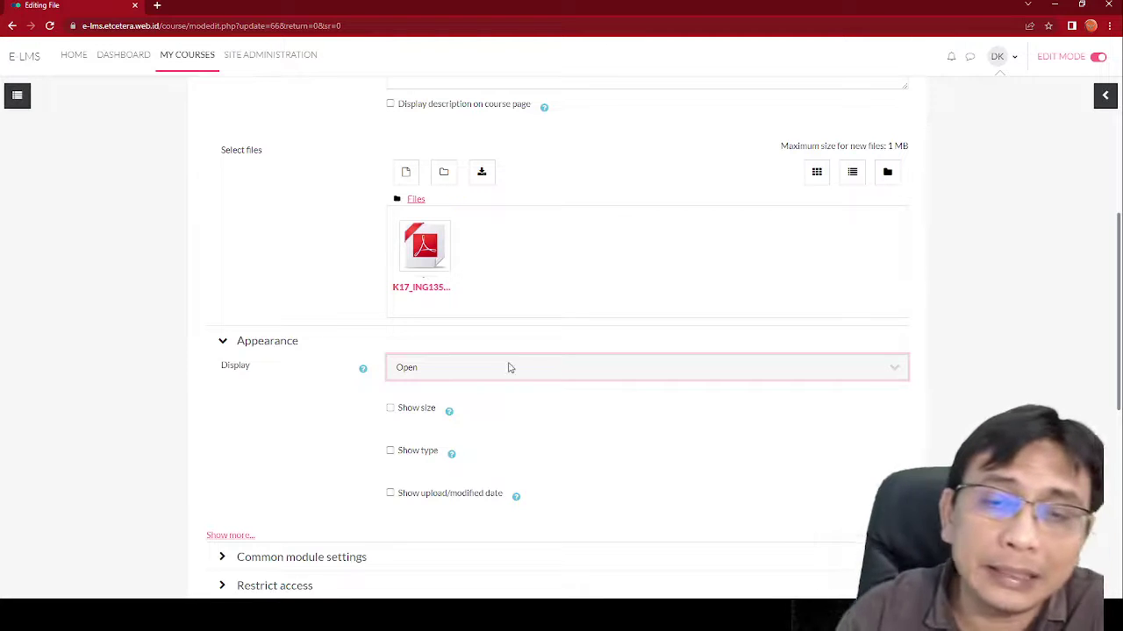
Step: Try the In pop-up display option for the Material 1 file, and set its display to Embed instead
{"action": "left_click", "coordinate": [508, 368]}
{"action": "left_click", "coordinate": [490, 437]}
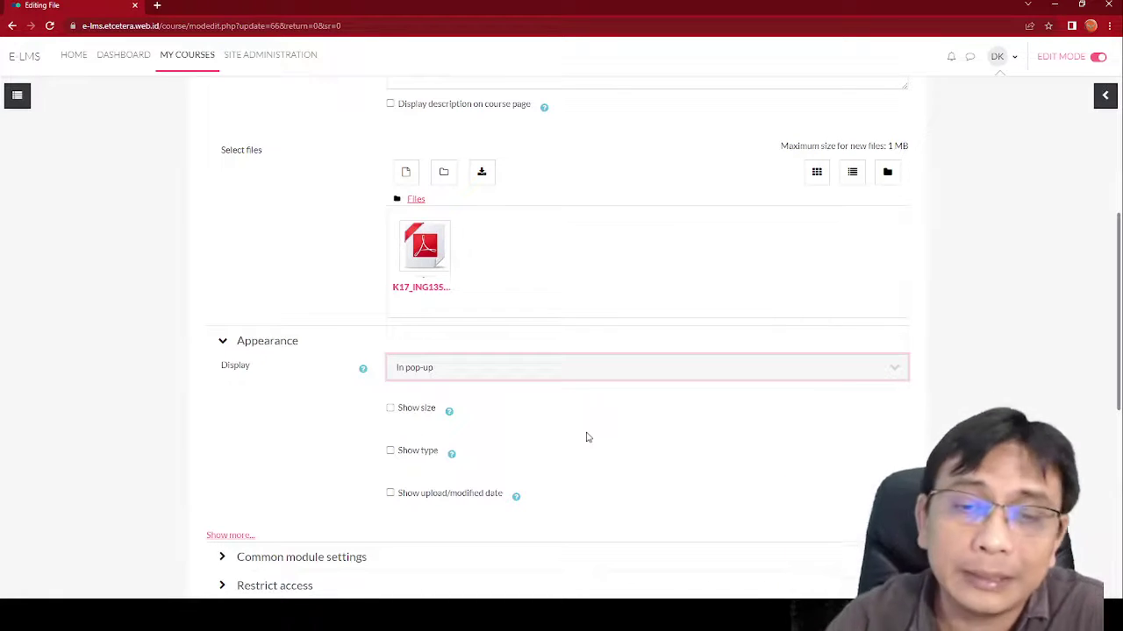
{"action": "left_click", "coordinate": [605, 367]}
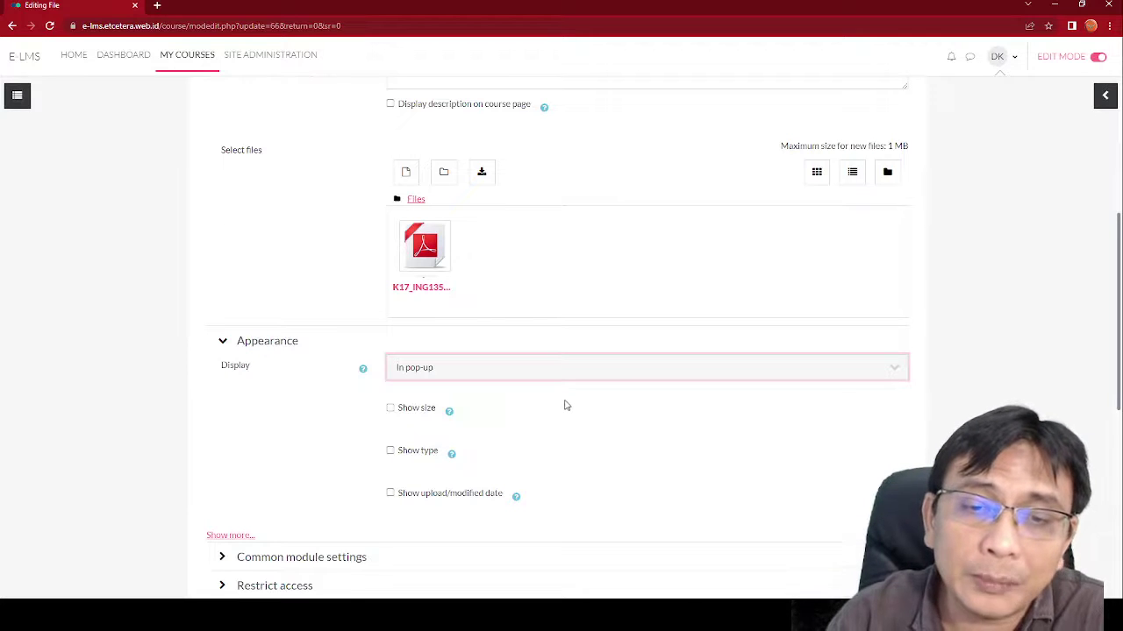
{"action": "left_click", "coordinate": [564, 408]}
Step: Save and display the Material 1 resource, and look through the pages of the embedded PDF
{"action": "scroll", "coordinate": [566, 452], "scroll_direction": "down", "scroll_amount": 3}
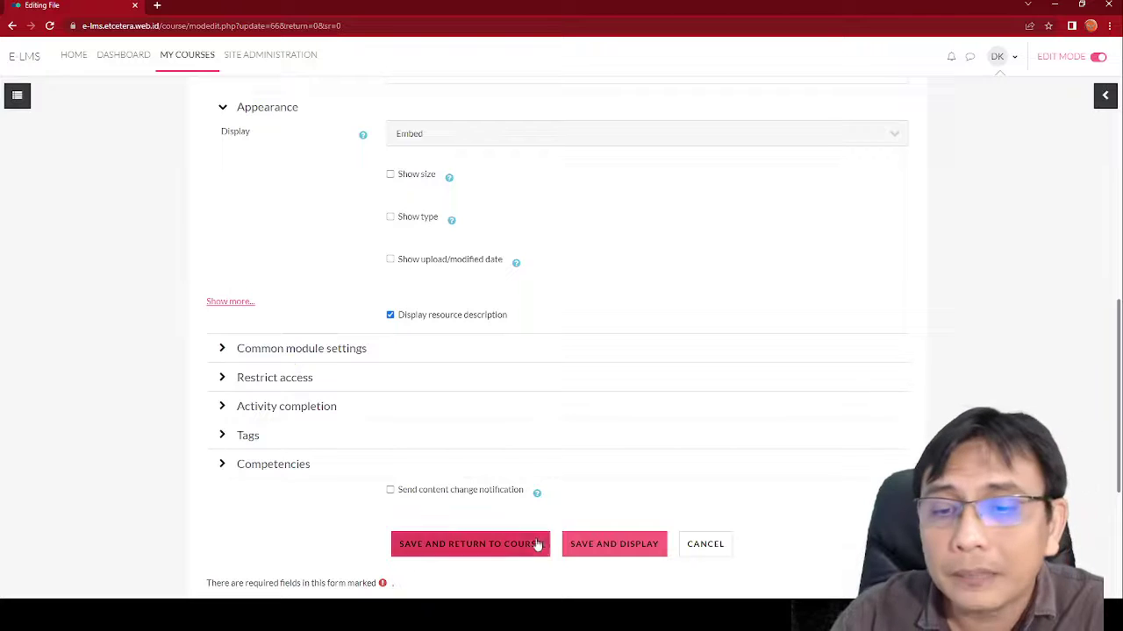
{"action": "left_click", "coordinate": [614, 555]}
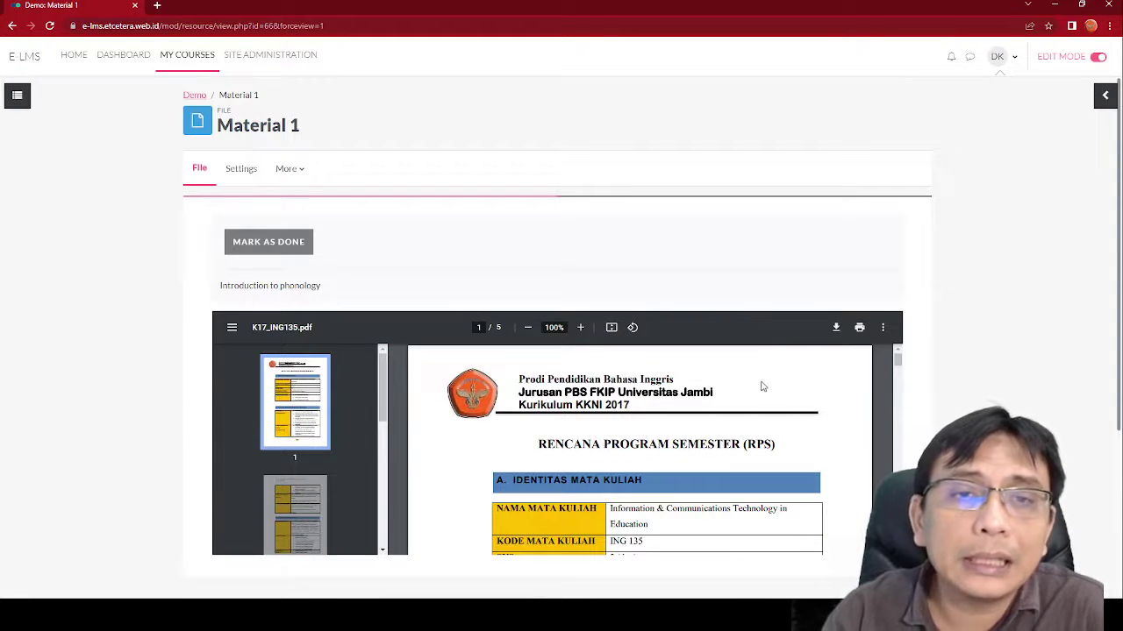
{"action": "scroll", "coordinate": [762, 387], "scroll_direction": "down", "scroll_amount": 5}
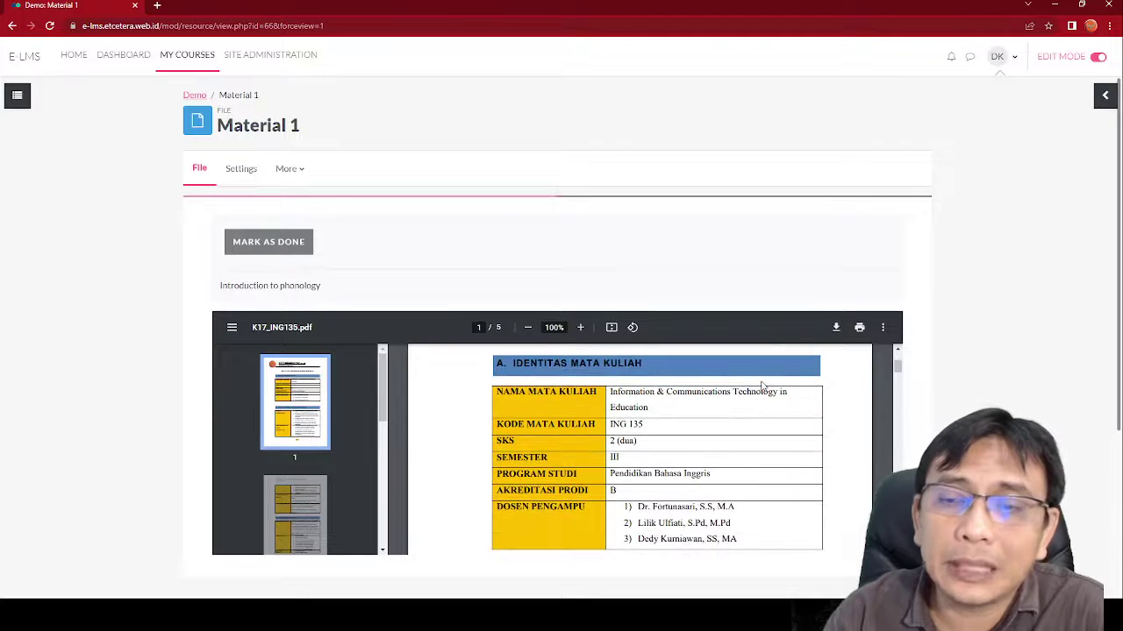
{"action": "scroll", "coordinate": [763, 383], "scroll_direction": "down", "scroll_amount": 15}
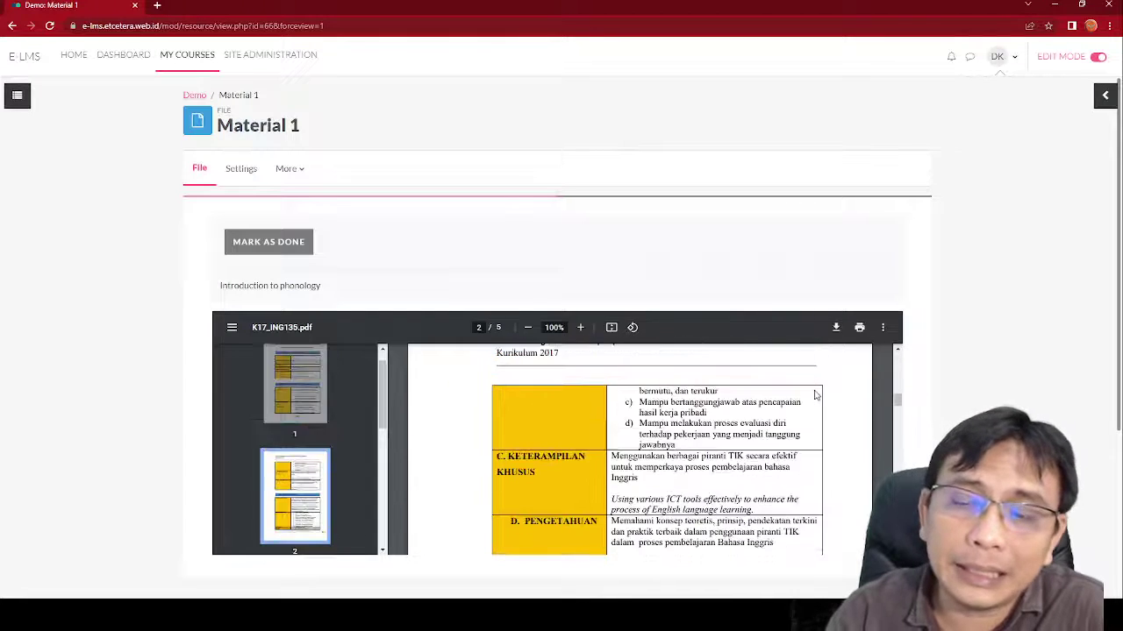
{"action": "scroll", "coordinate": [880, 392], "scroll_direction": "down", "scroll_amount": 5}
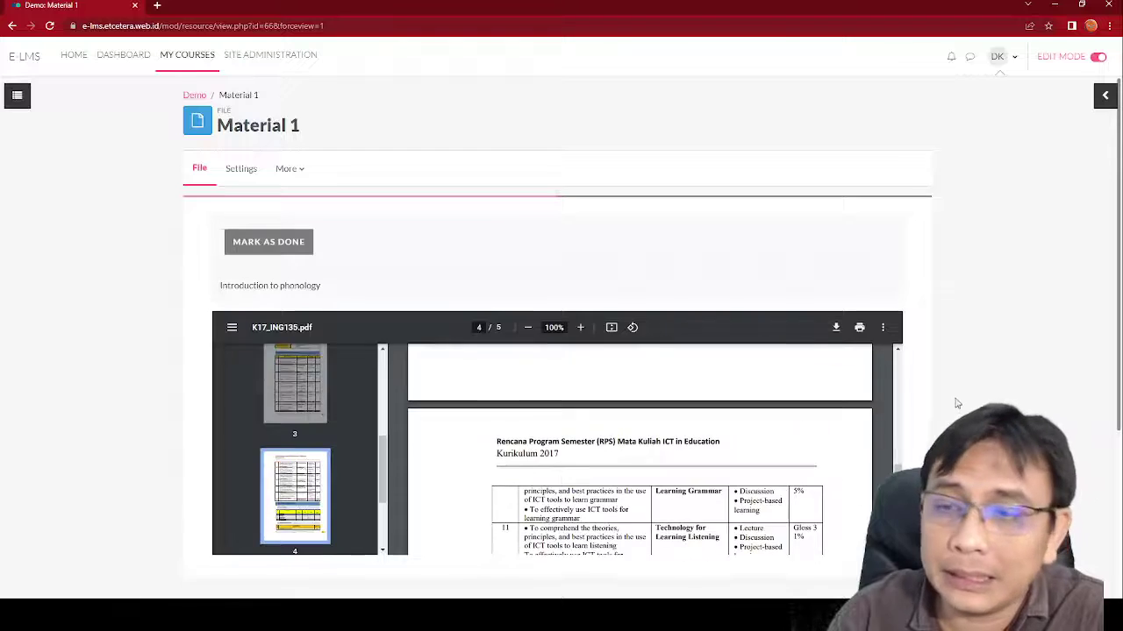
{"action": "scroll", "coordinate": [955, 401], "scroll_direction": "down", "scroll_amount": 3}
{"action": "scroll", "coordinate": [935, 292], "scroll_direction": "up", "scroll_amount": 1}
{"action": "scroll", "coordinate": [935, 292], "scroll_direction": "up", "scroll_amount": 1}
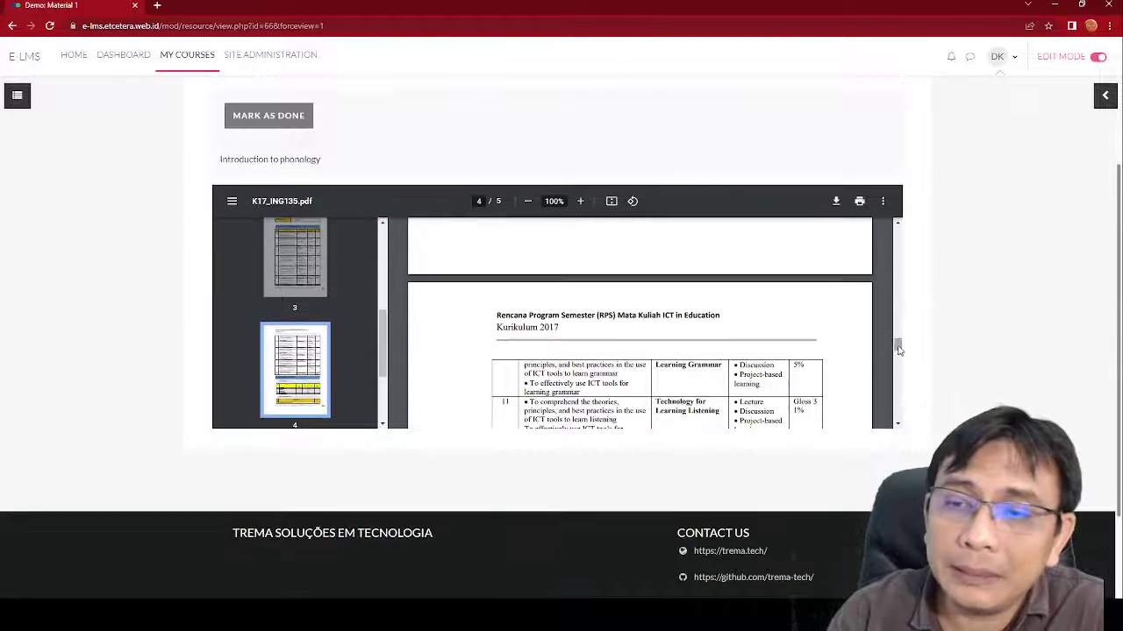